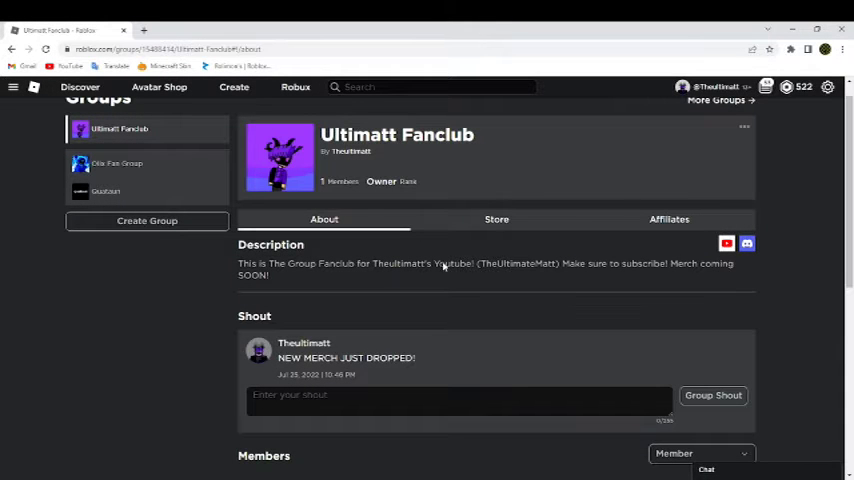
{"action": "scroll", "coordinate": [431, 293], "scroll_direction": "up", "scroll_amount": 1}
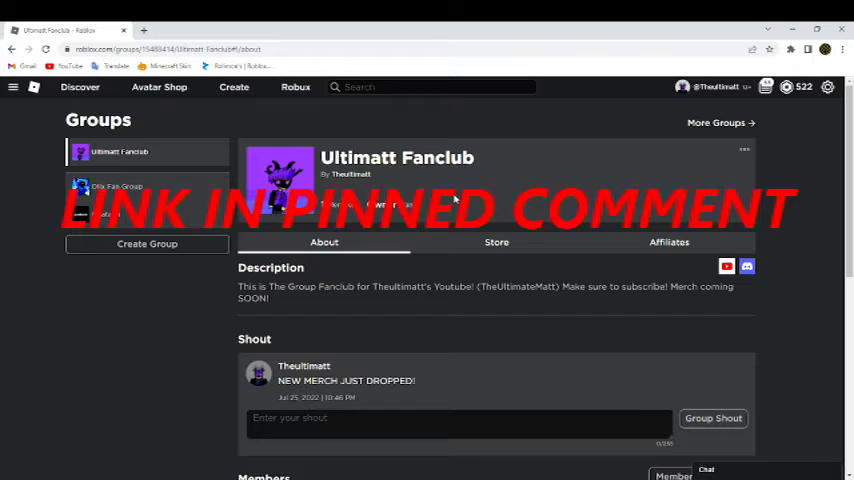
{"action": "scroll", "coordinate": [493, 198], "scroll_direction": "down", "scroll_amount": 1}
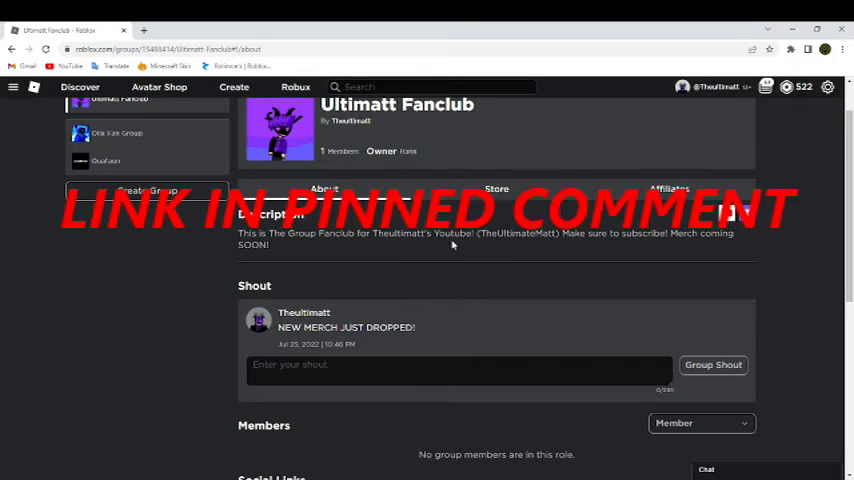
{"action": "scroll", "coordinate": [442, 279], "scroll_direction": "down", "scroll_amount": 3}
{"action": "scroll", "coordinate": [478, 337], "scroll_direction": "down", "scroll_amount": 3}
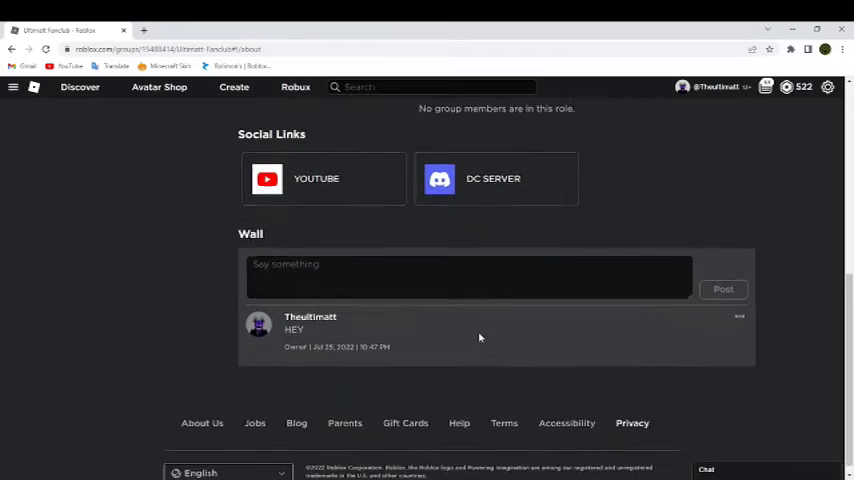
{"action": "scroll", "coordinate": [470, 335], "scroll_direction": "up", "scroll_amount": 8}
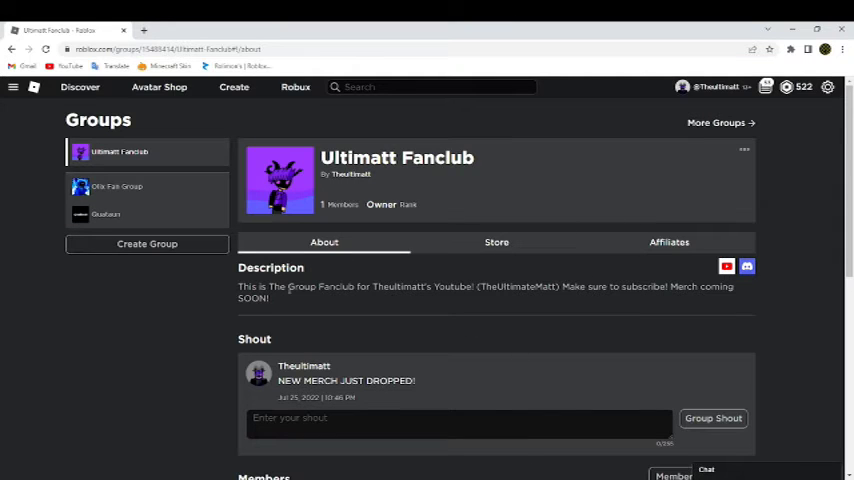
{"action": "left_click", "coordinate": [460, 242]}
{"action": "scroll", "coordinate": [460, 300], "scroll_direction": "down", "scroll_amount": 3}
{"action": "scroll", "coordinate": [383, 300], "scroll_direction": "up", "scroll_amount": 2}
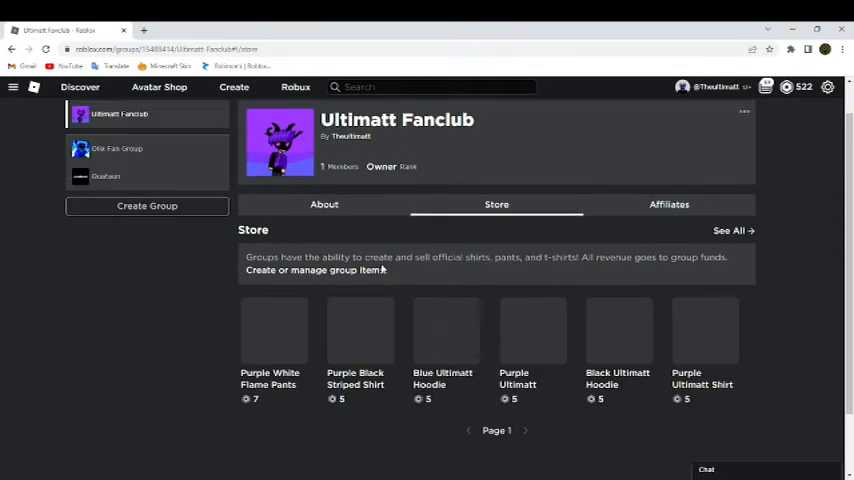
{"action": "scroll", "coordinate": [383, 270], "scroll_direction": "up", "scroll_amount": 1}
{"action": "left_click", "coordinate": [330, 245]}
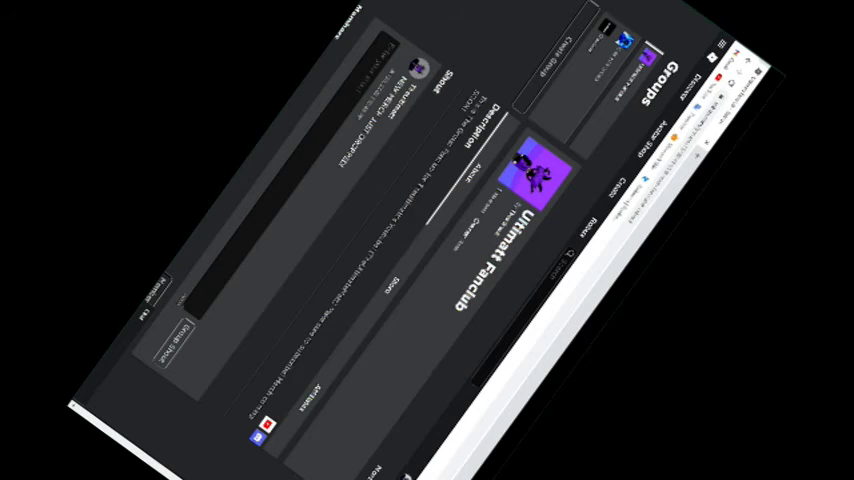